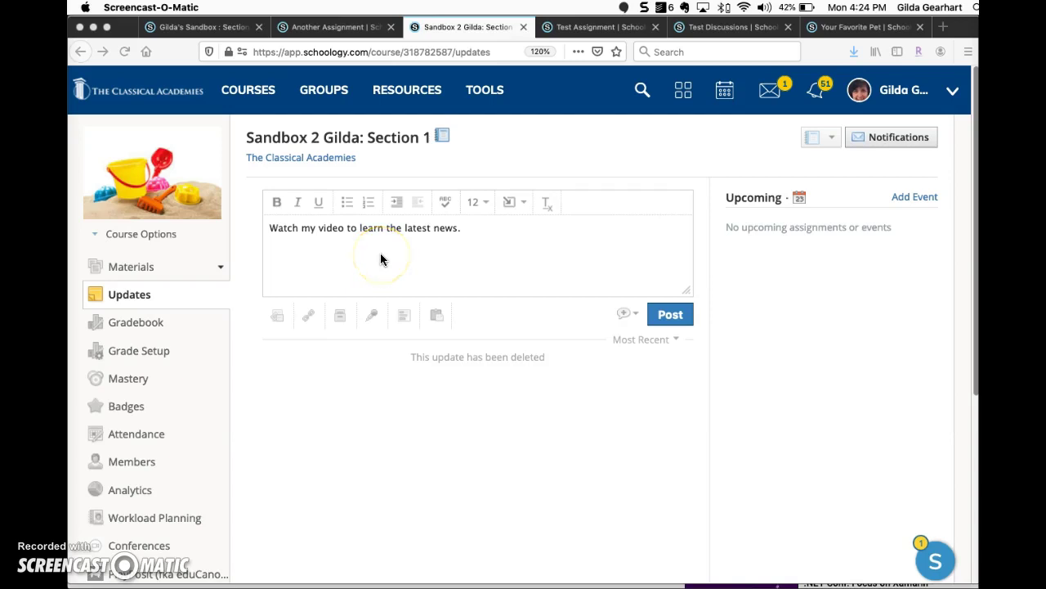
Start a new course update in the Updates post box
{"action": "left_click", "coordinate": [281, 235]}
Start an Audio & Video recording for the update and allow camera and microphone access
{"action": "left_click", "coordinate": [372, 317]}
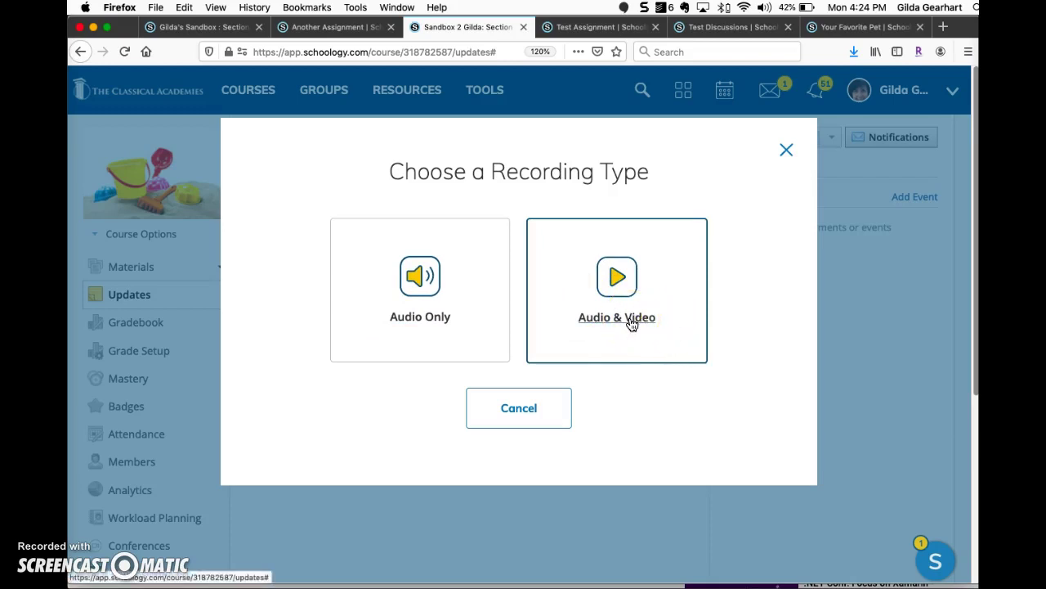
{"action": "left_click", "coordinate": [631, 325]}
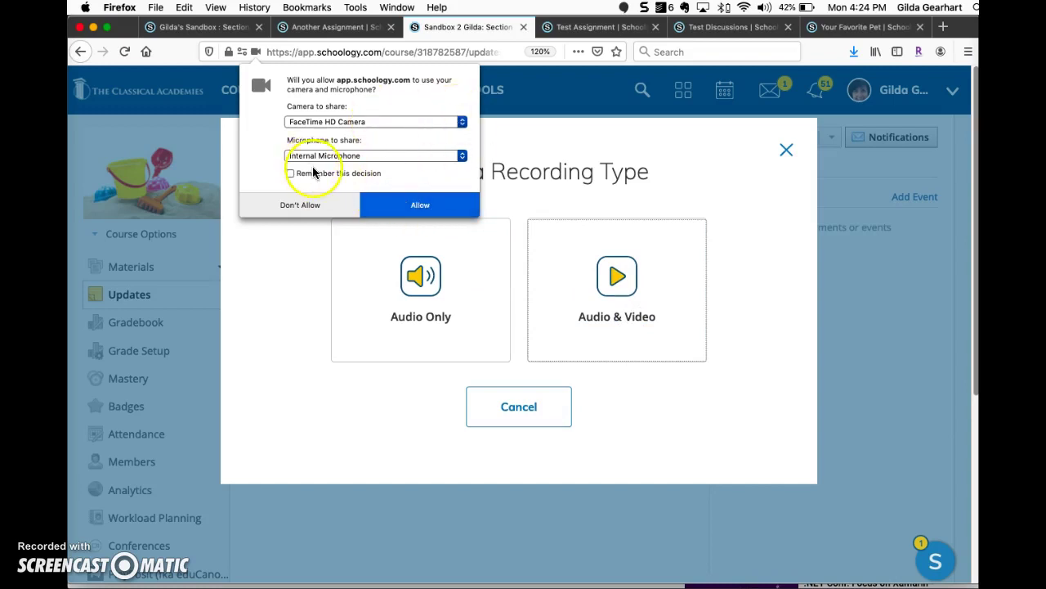
{"action": "left_click", "coordinate": [421, 205]}
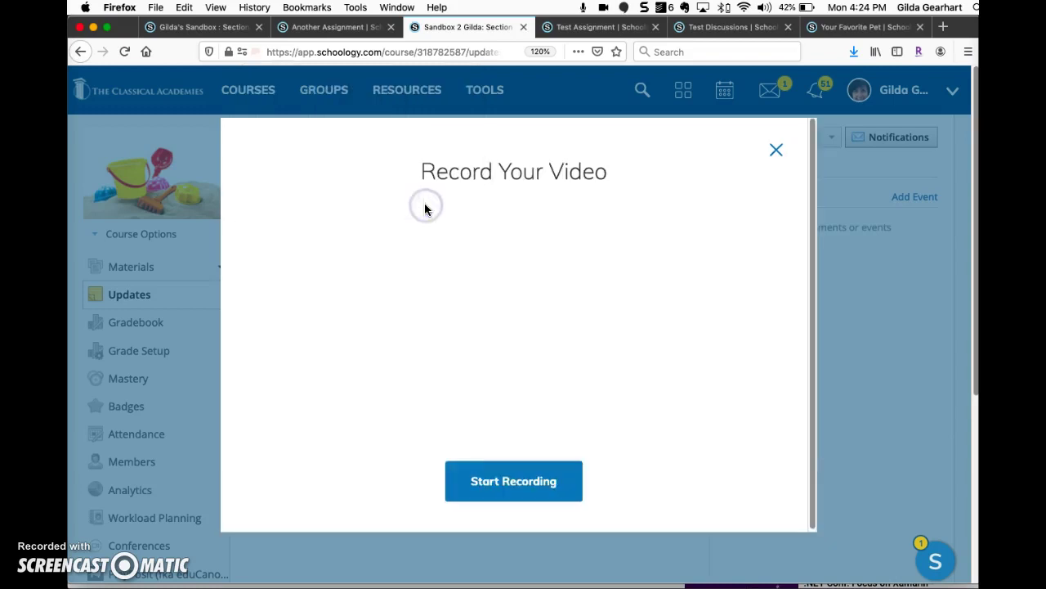
Record a 13-second video message and insert it into the update as Video Recording.webm
{"action": "left_click", "coordinate": [517, 510]}
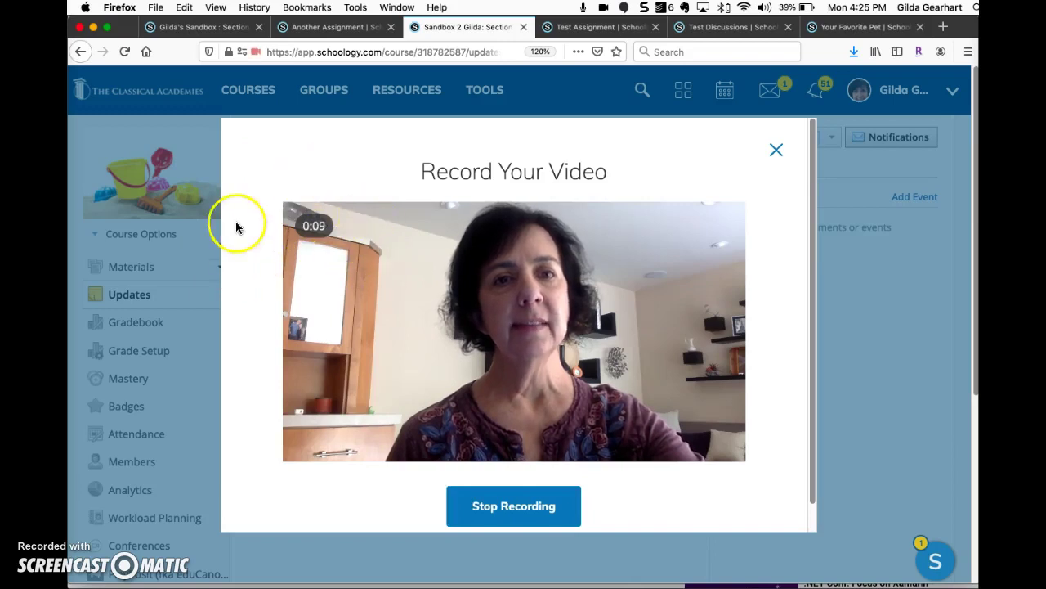
{"action": "left_click", "coordinate": [504, 508]}
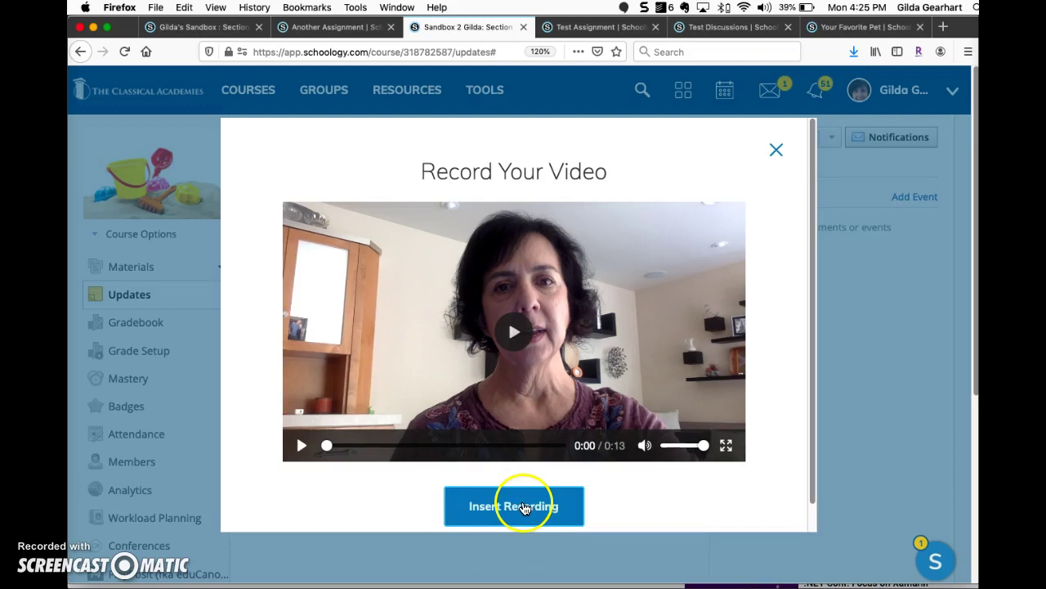
{"action": "left_click", "coordinate": [515, 507]}
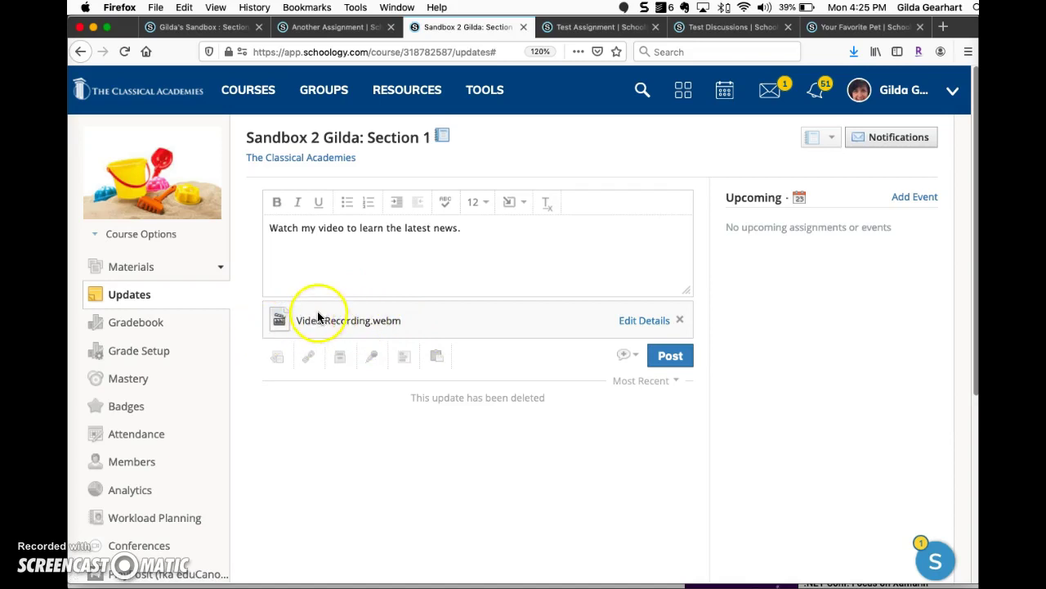
Title the video 'Message 3/23/20', post the update, and switch to the Test Assignment page
{"action": "left_click", "coordinate": [642, 324]}
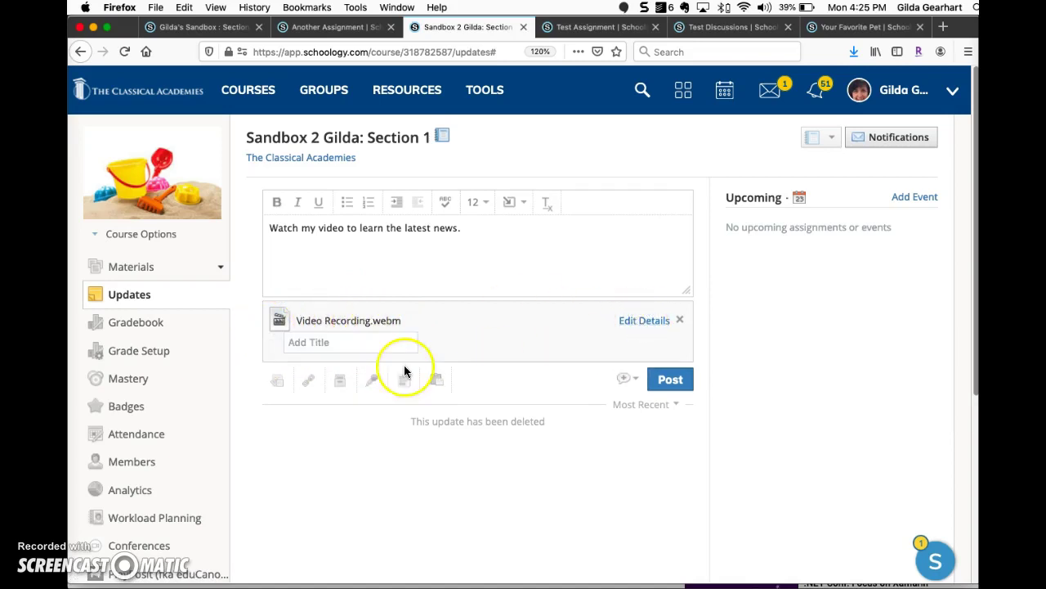
{"action": "left_click", "coordinate": [374, 340]}
{"action": "type", "text": "Mes"}
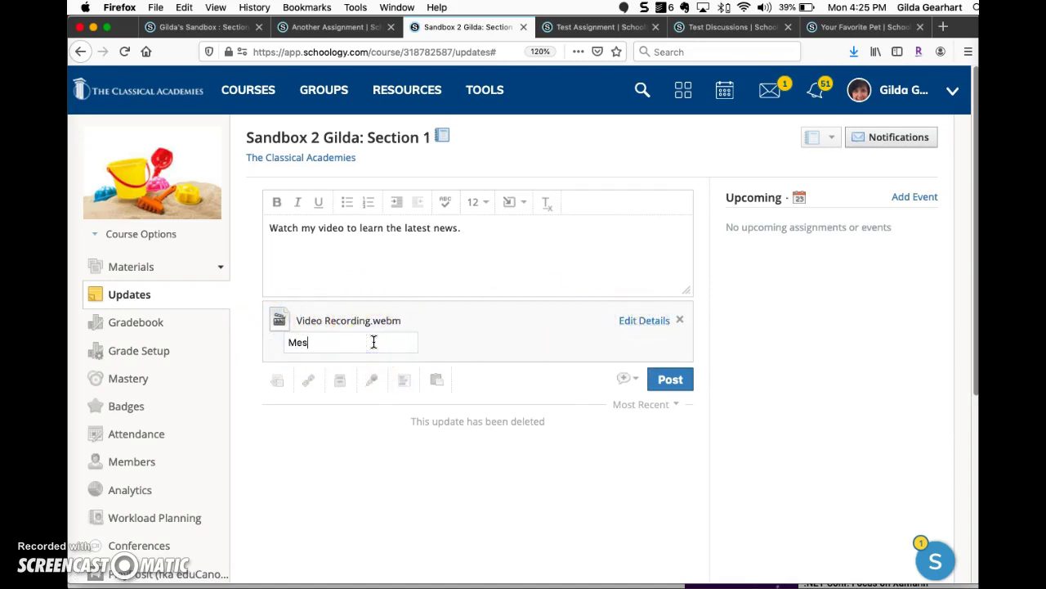
{"action": "type", "text": "sage 3/23/20"}
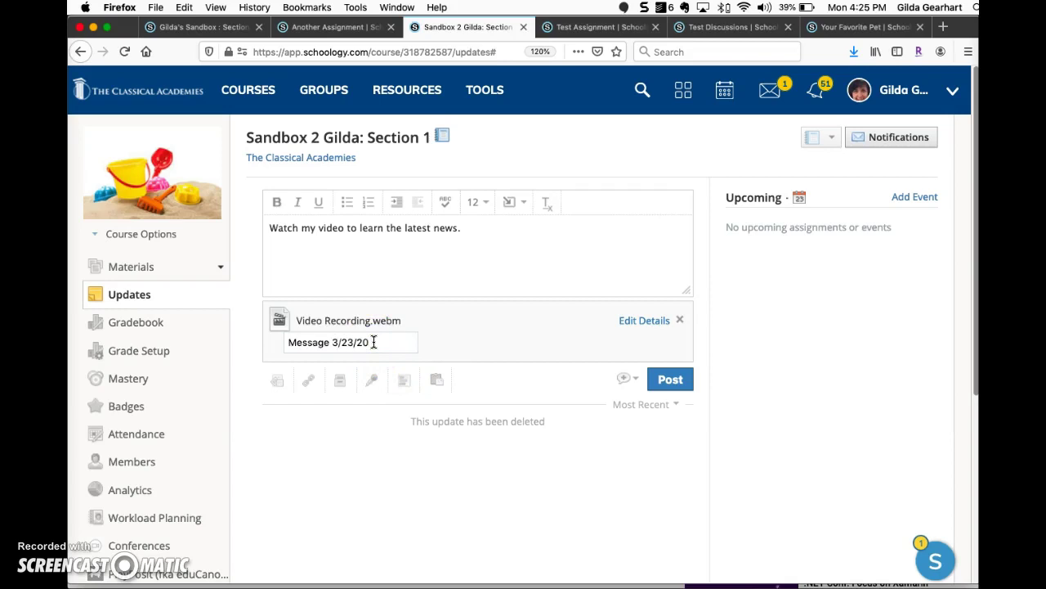
{"action": "left_click", "coordinate": [672, 381]}
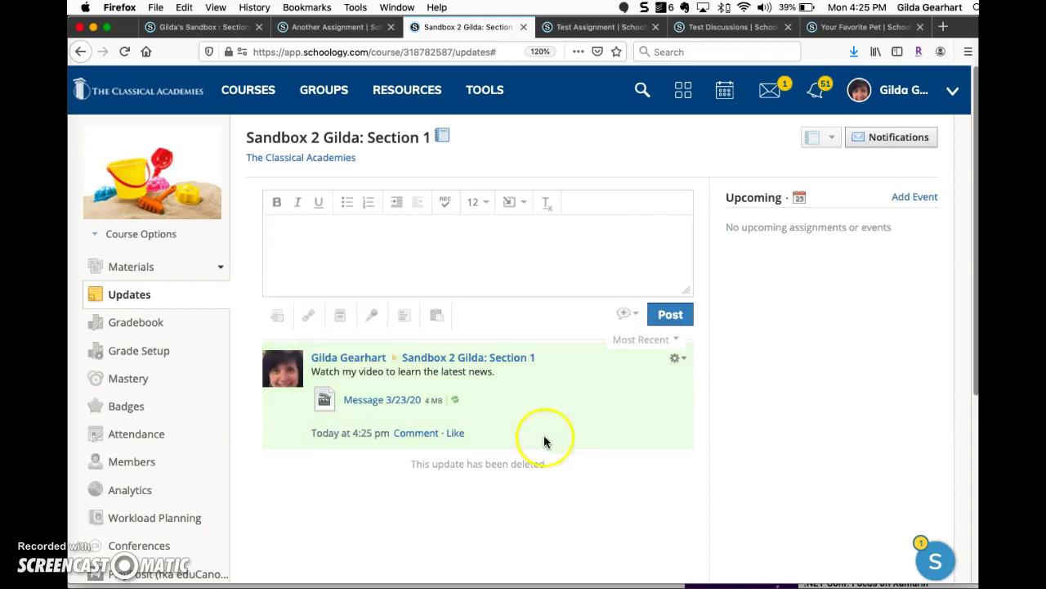
{"action": "left_click", "coordinate": [94, 548]}
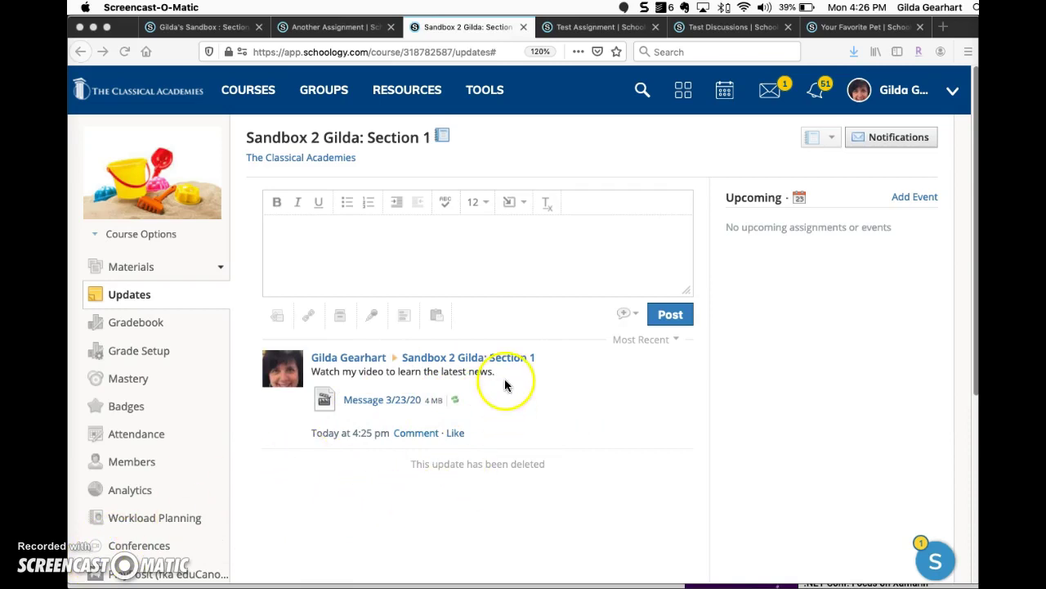
{"action": "key", "text": "ctrl+Tab"}
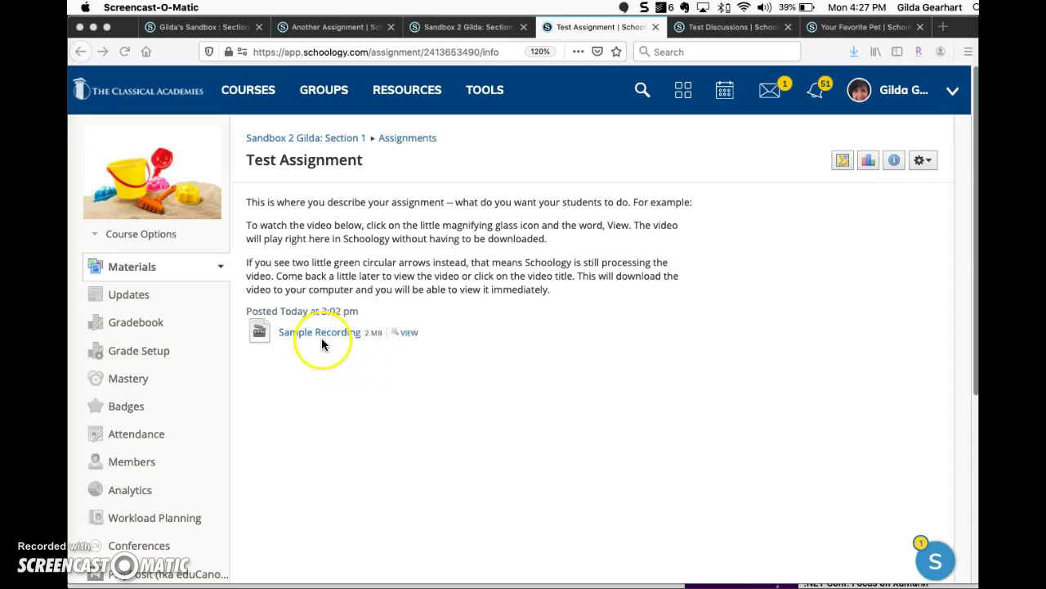
Play the Sample Recording video attached to Test Assignment
{"action": "left_click", "coordinate": [406, 332]}
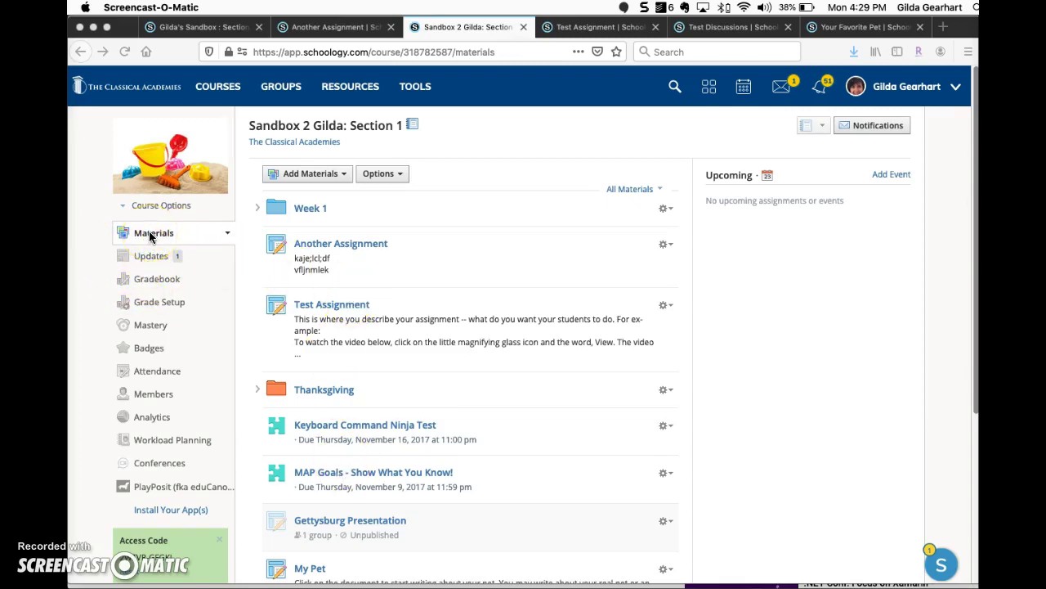
Use Add Materials > Add Assignment to bring up the Test Assignment edit form
{"action": "left_click", "coordinate": [324, 174]}
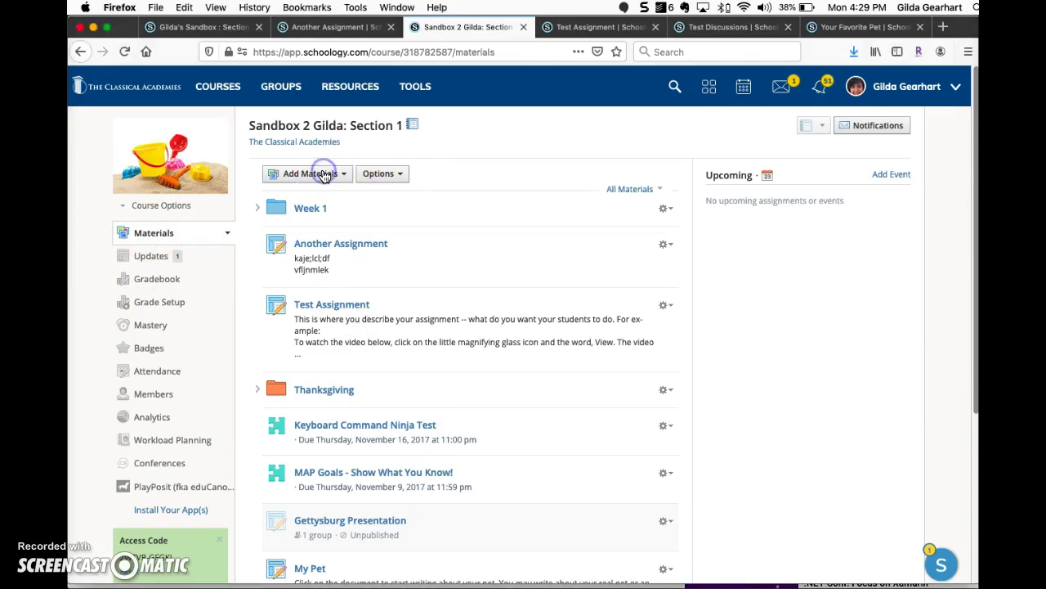
{"action": "left_click", "coordinate": [325, 174]}
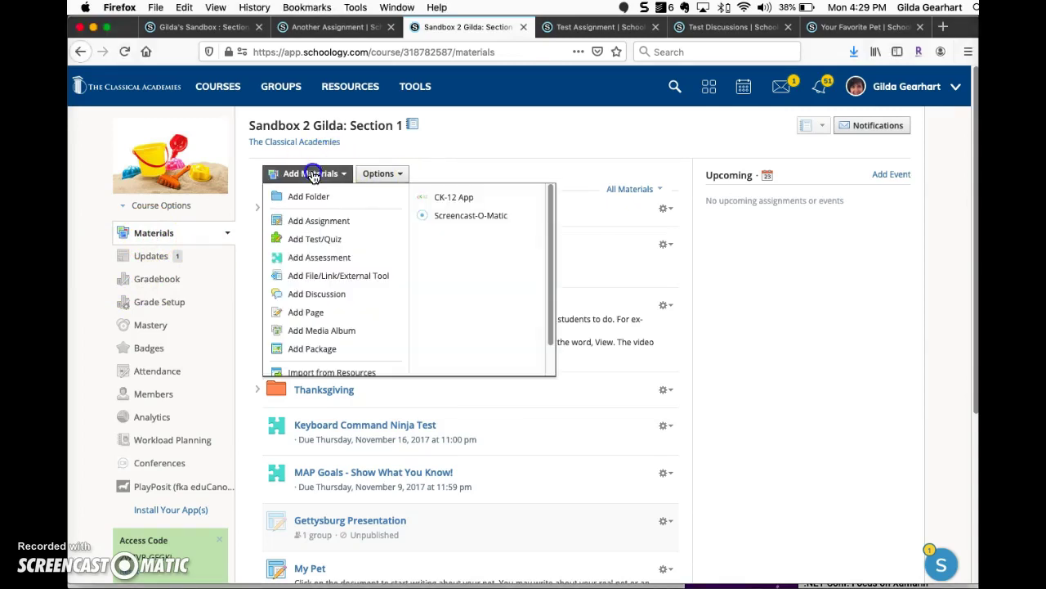
{"action": "left_click", "coordinate": [311, 219]}
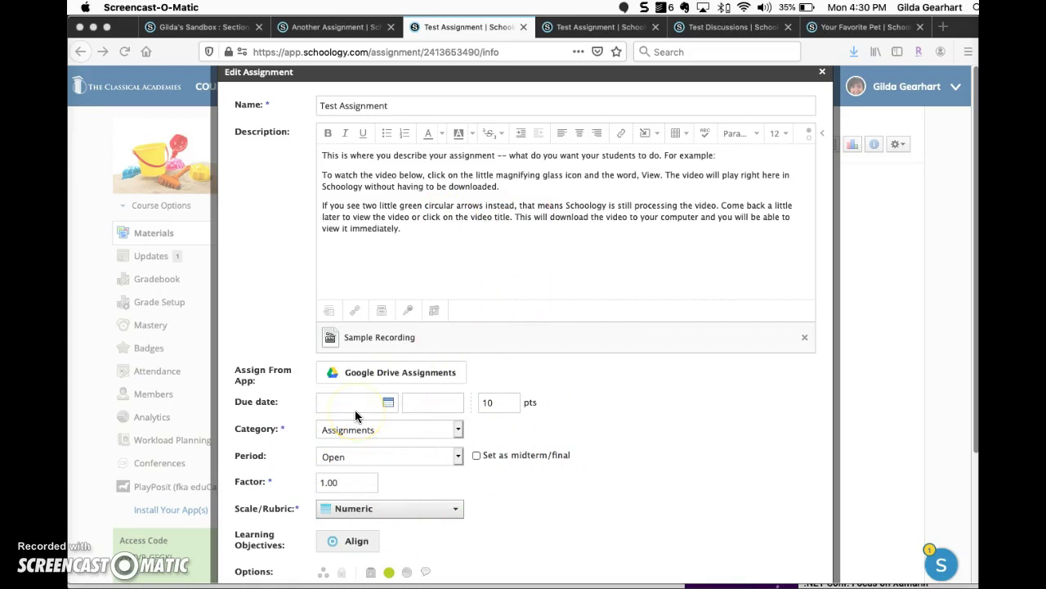
Dismiss the recording type choice and cancel the Test Assignment edit form without changes
{"action": "left_click", "coordinate": [408, 312]}
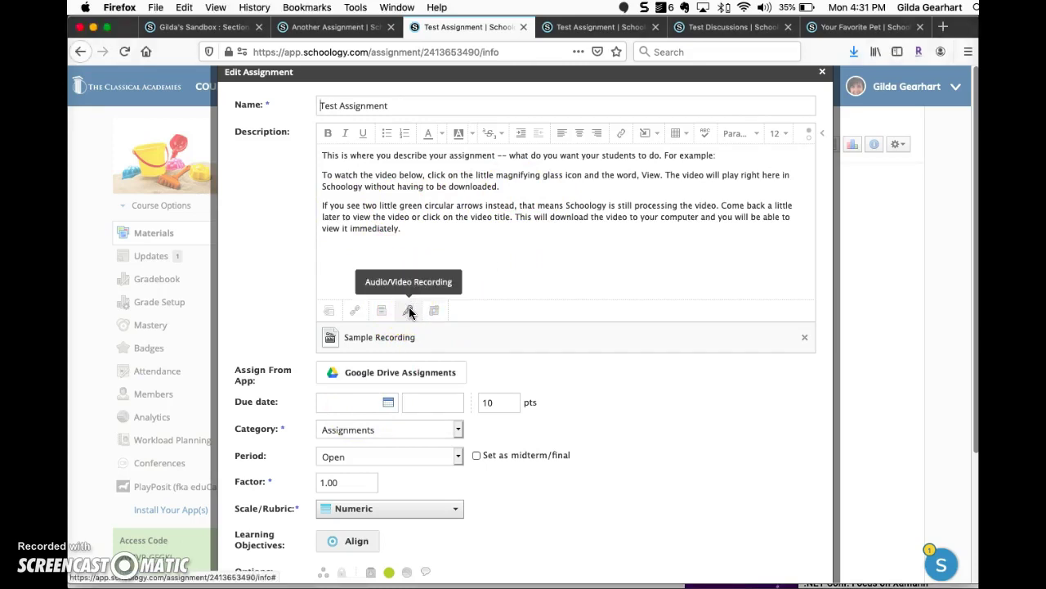
{"action": "left_click", "coordinate": [409, 311]}
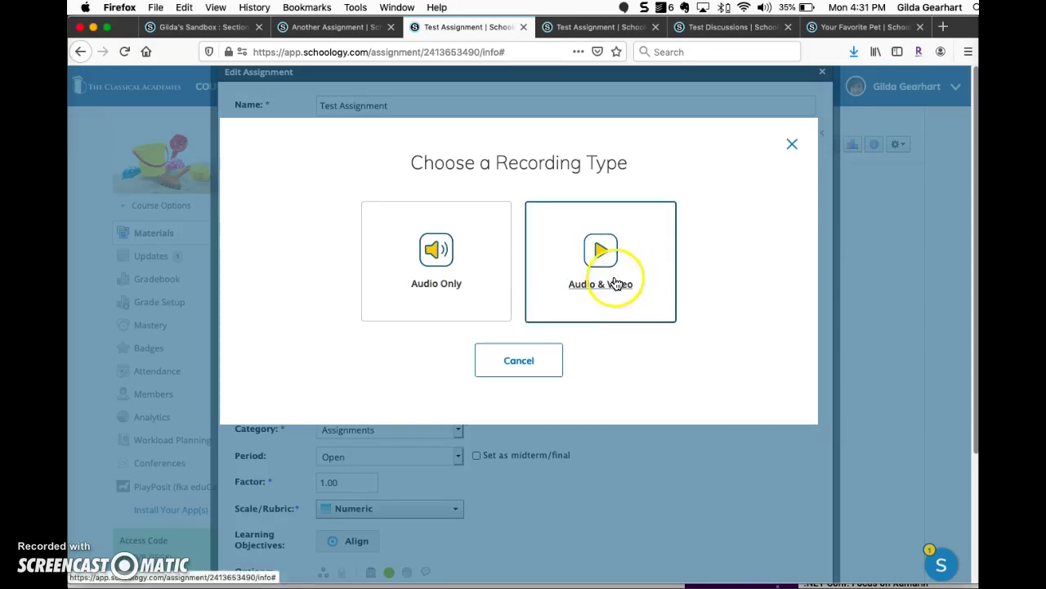
{"action": "left_click", "coordinate": [793, 145]}
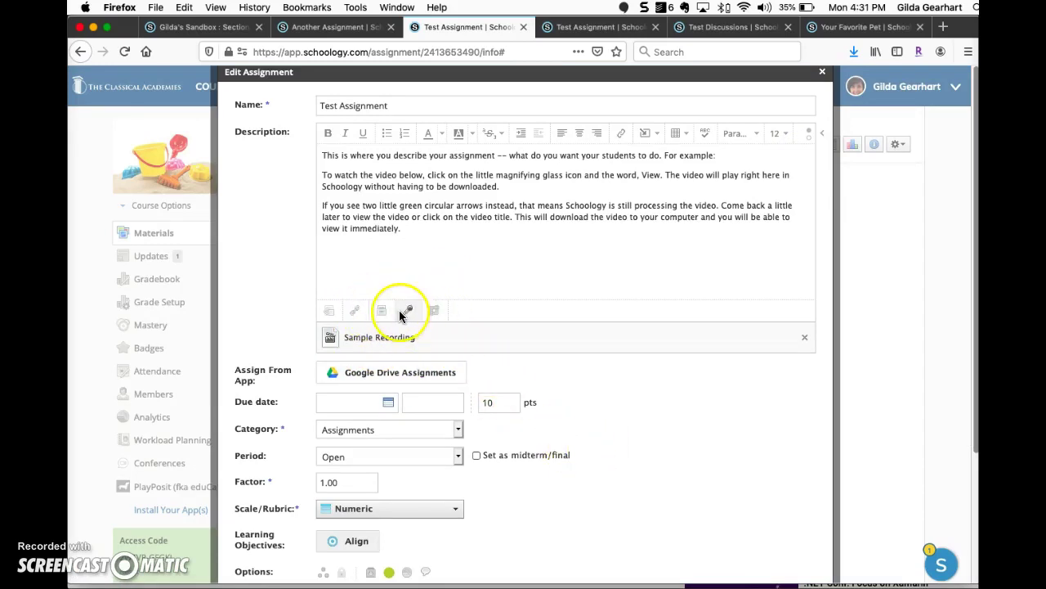
{"action": "scroll", "coordinate": [585, 398], "scroll_direction": "down", "scroll_amount": 2}
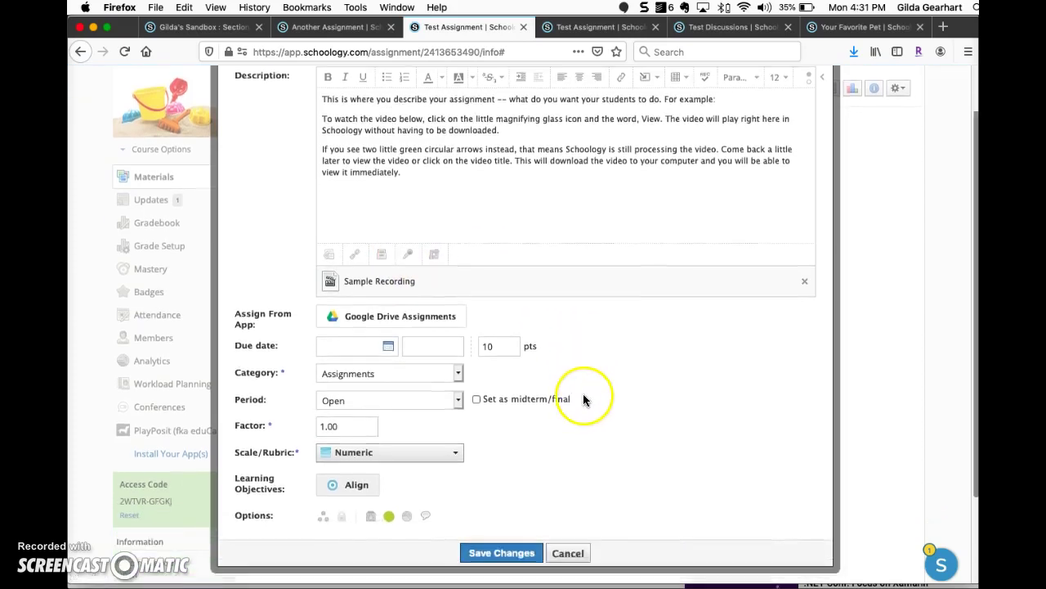
{"action": "scroll", "coordinate": [585, 399], "scroll_direction": "down", "scroll_amount": 1}
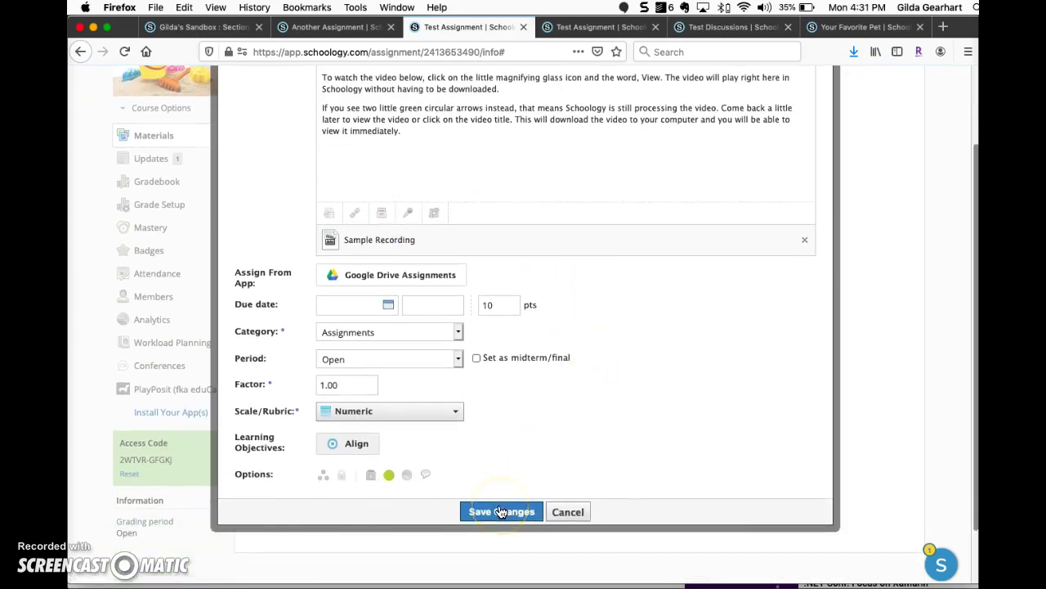
{"action": "left_click", "coordinate": [567, 512]}
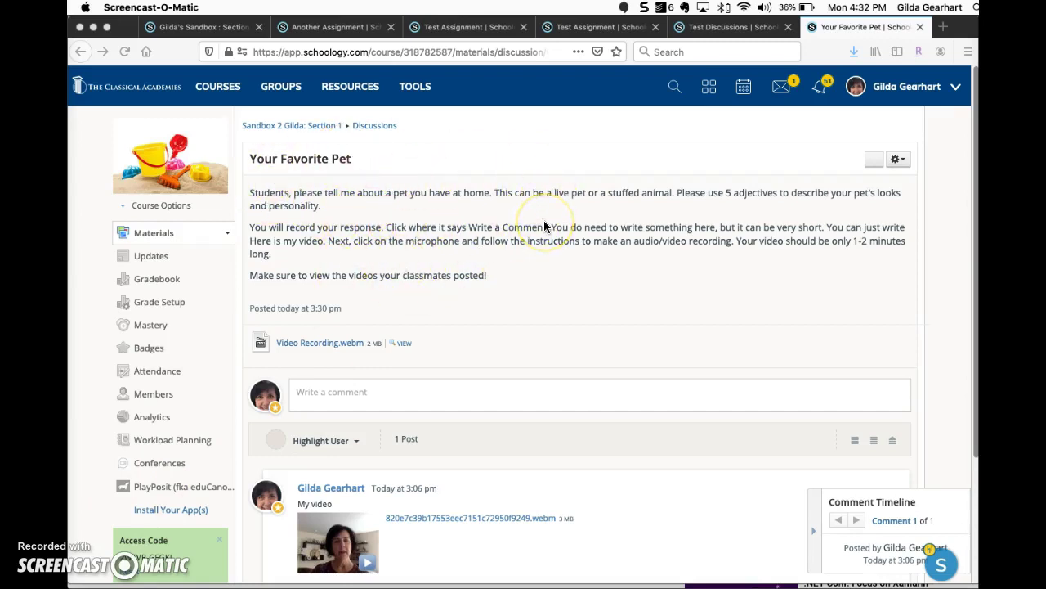
{"action": "left_click", "coordinate": [320, 343]}
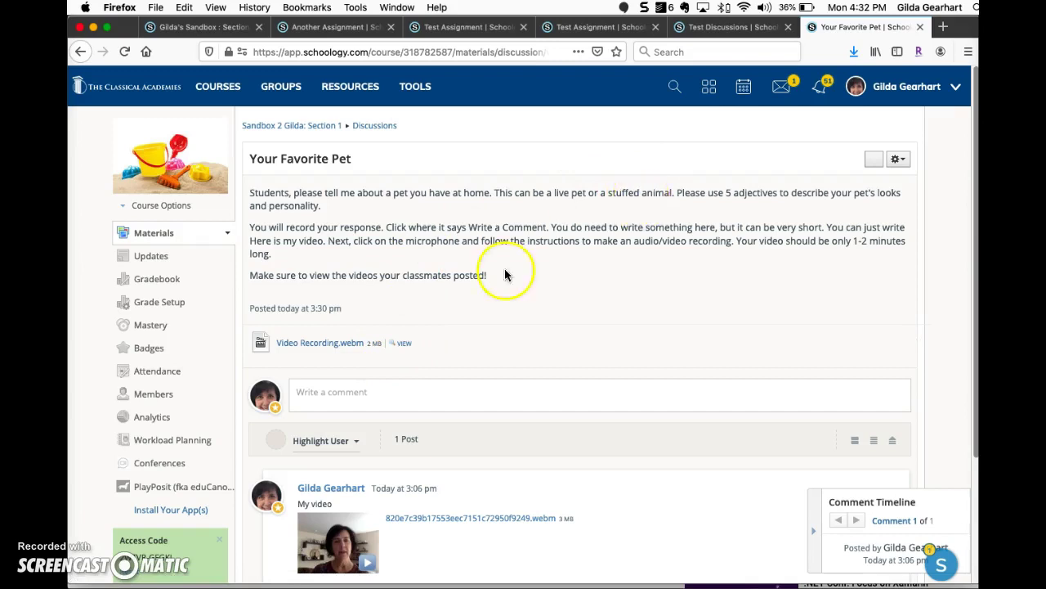
{"action": "left_click", "coordinate": [409, 345]}
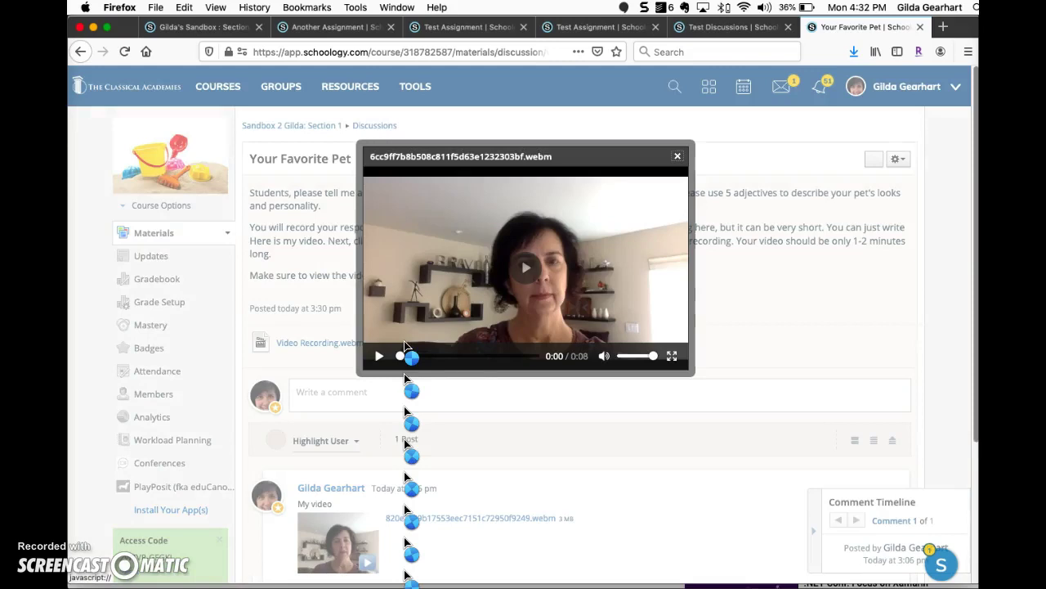
{"action": "left_click", "coordinate": [678, 156]}
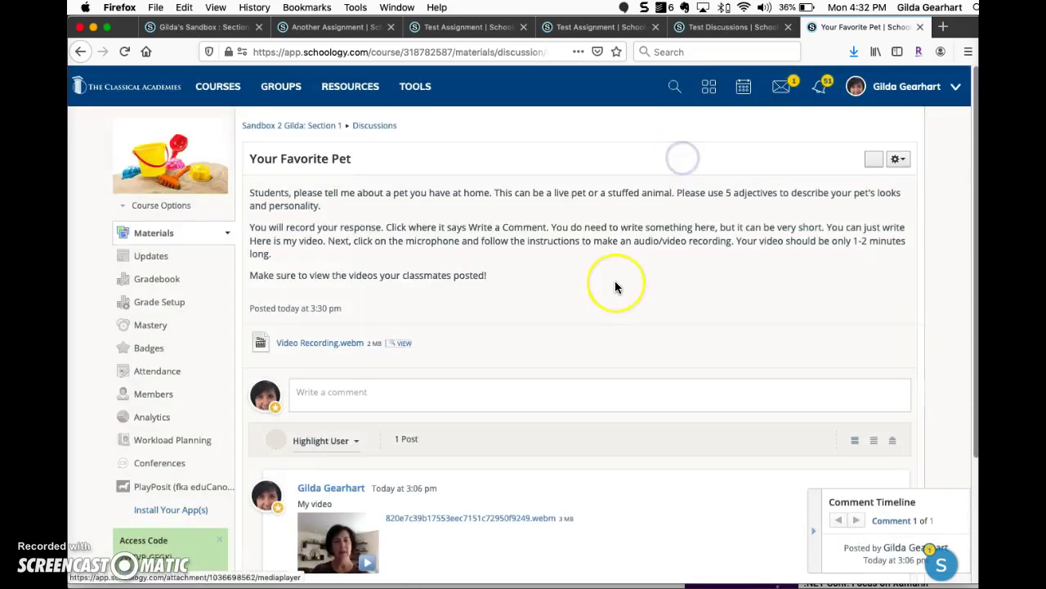
{"action": "scroll", "coordinate": [615, 286], "scroll_direction": "down", "scroll_amount": 1}
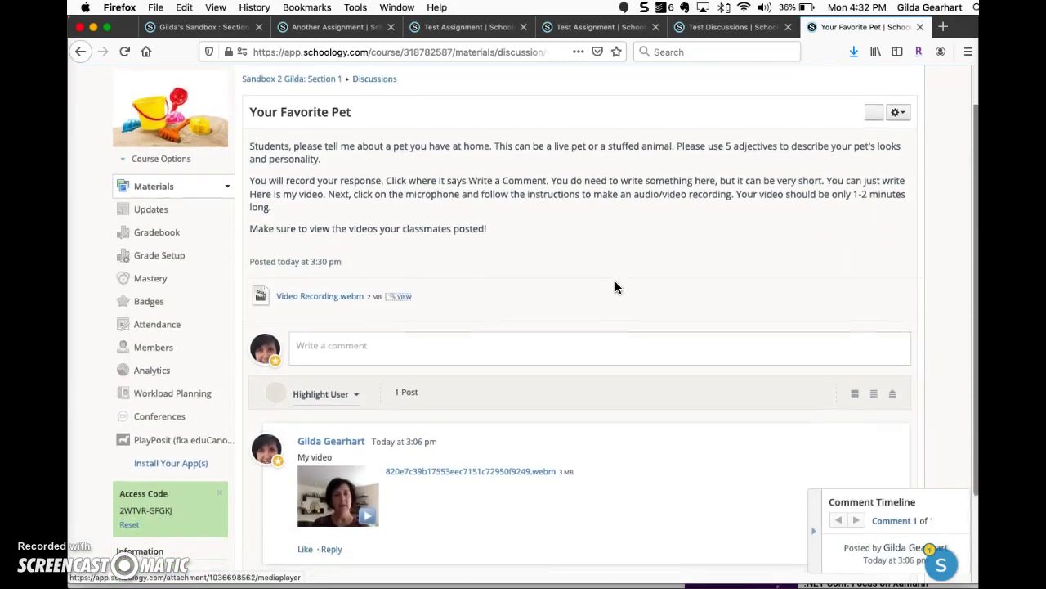
{"action": "scroll", "coordinate": [616, 287], "scroll_direction": "down", "scroll_amount": 1}
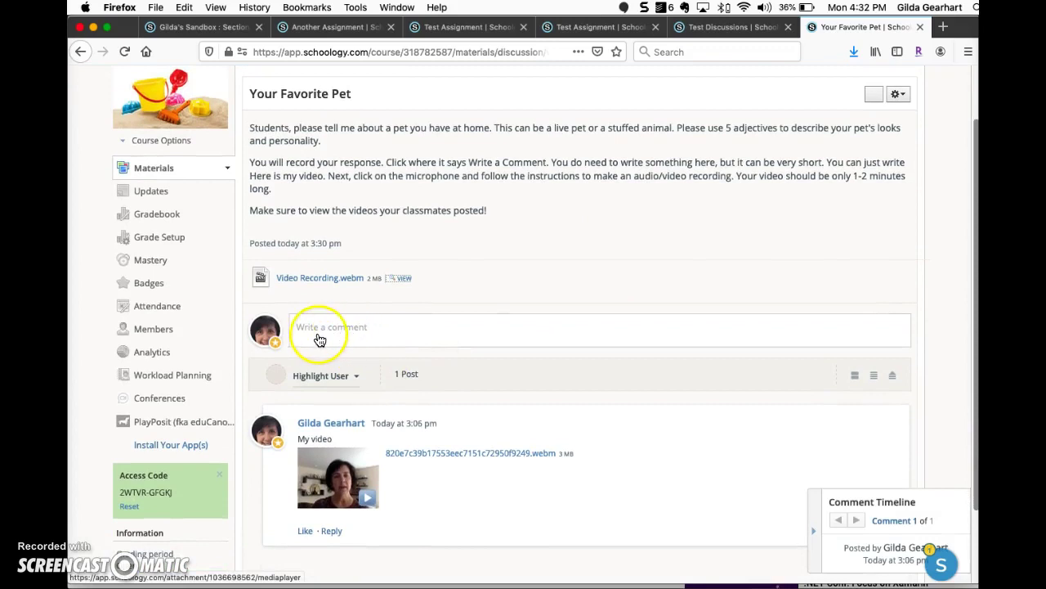
Type the comment 'Here is my video.' and dismiss the recording type choice without recording
{"action": "left_click", "coordinate": [398, 330]}
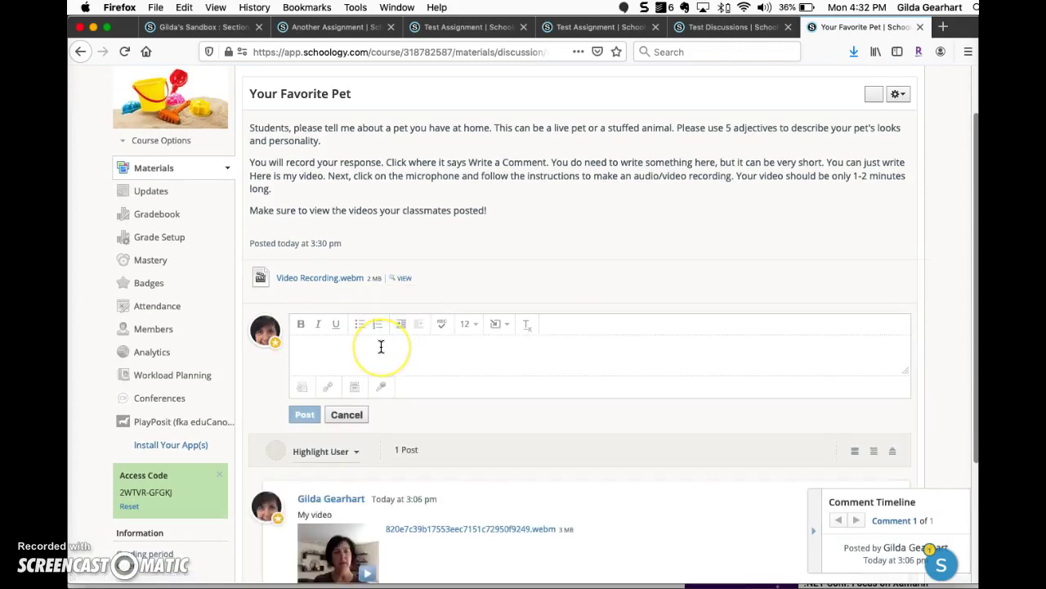
{"action": "left_click", "coordinate": [381, 347]}
{"action": "type", "text": "He"}
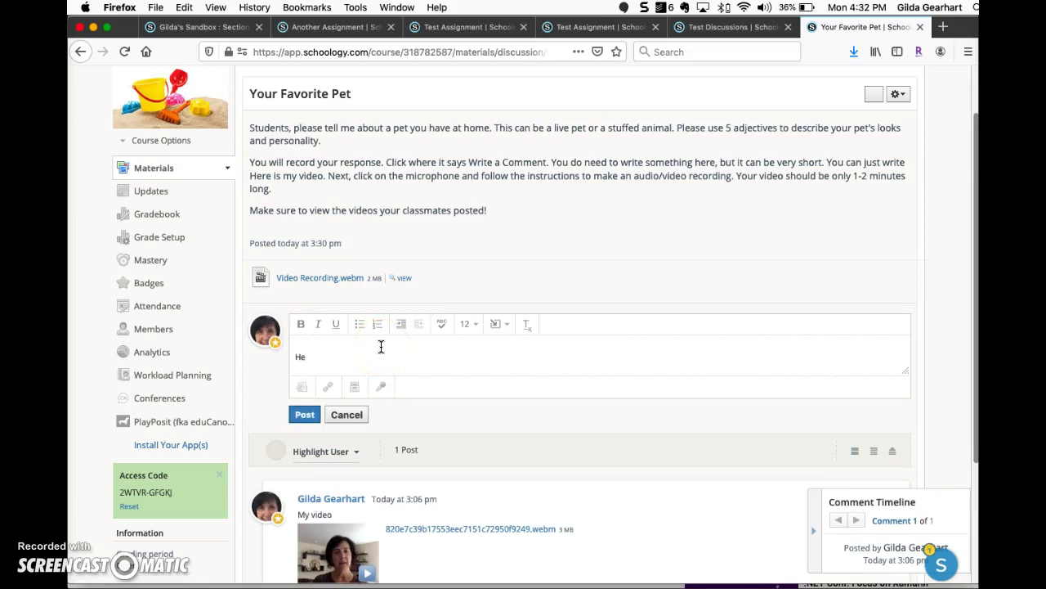
{"action": "type", "text": "re is my video."}
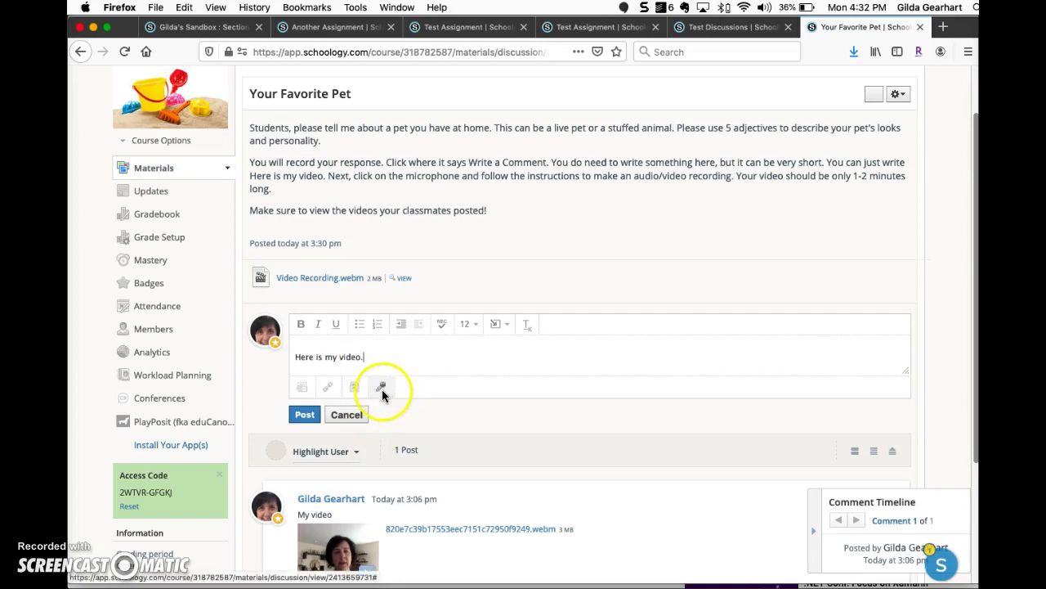
{"action": "left_click", "coordinate": [380, 387]}
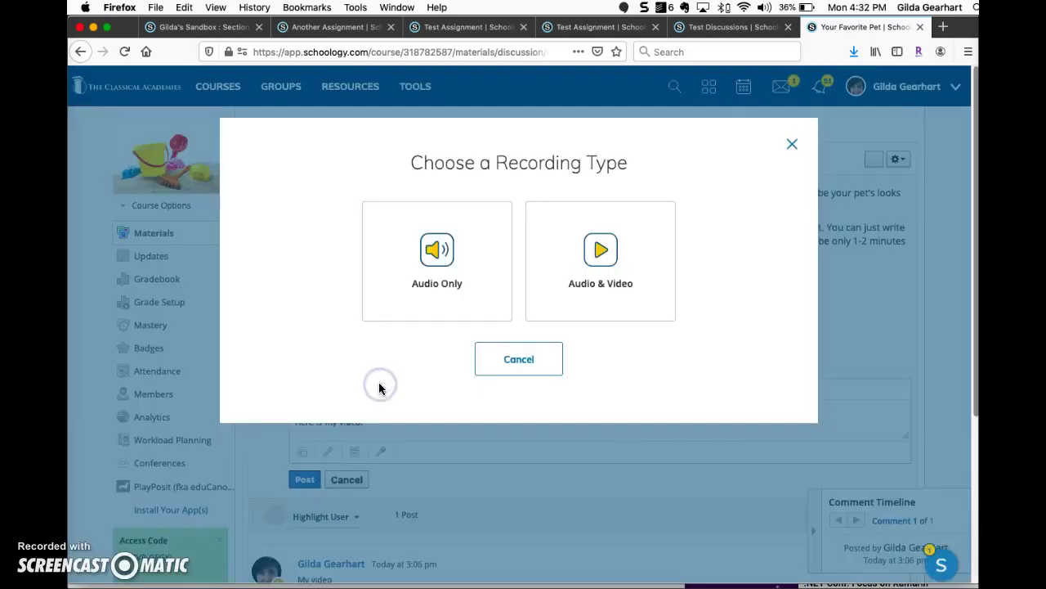
{"action": "left_click", "coordinate": [792, 145]}
{"action": "scroll", "coordinate": [589, 415], "scroll_direction": "down", "scroll_amount": 5}
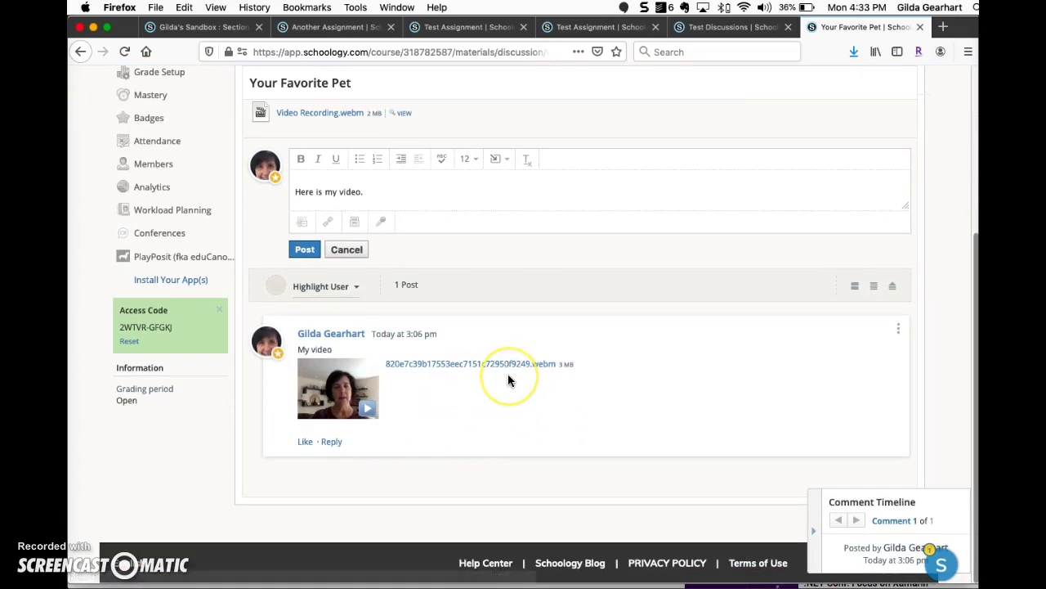
{"action": "scroll", "coordinate": [508, 380], "scroll_direction": "up", "scroll_amount": 1}
{"action": "scroll", "coordinate": [508, 379], "scroll_direction": "up", "scroll_amount": 3}
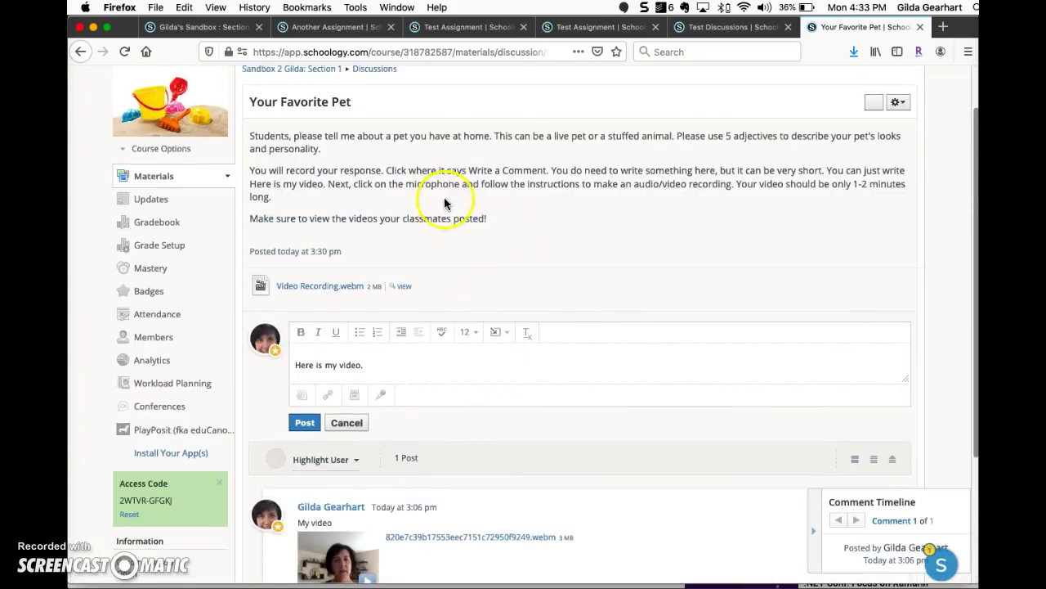